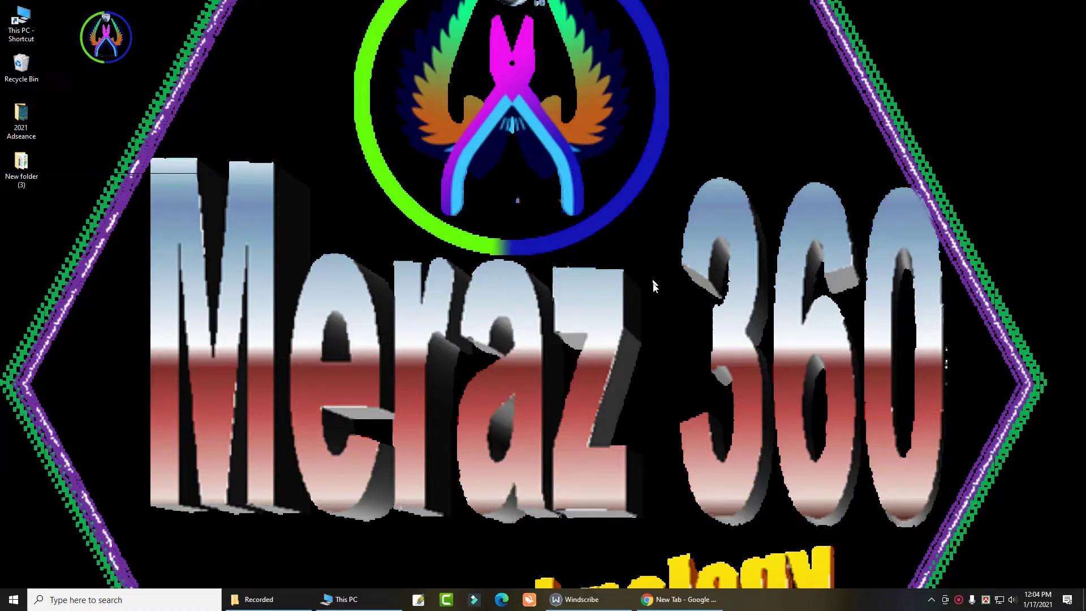
In Chrome, run a Google search for 'lightshot download' from the omnibox suggestion.
click(683, 600)
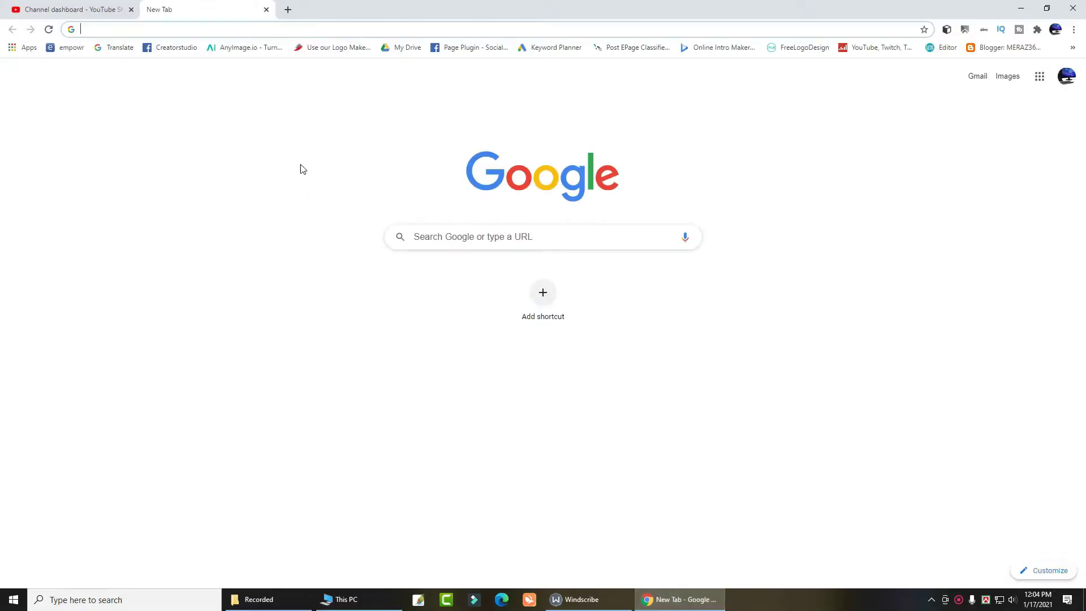
click(282, 29)
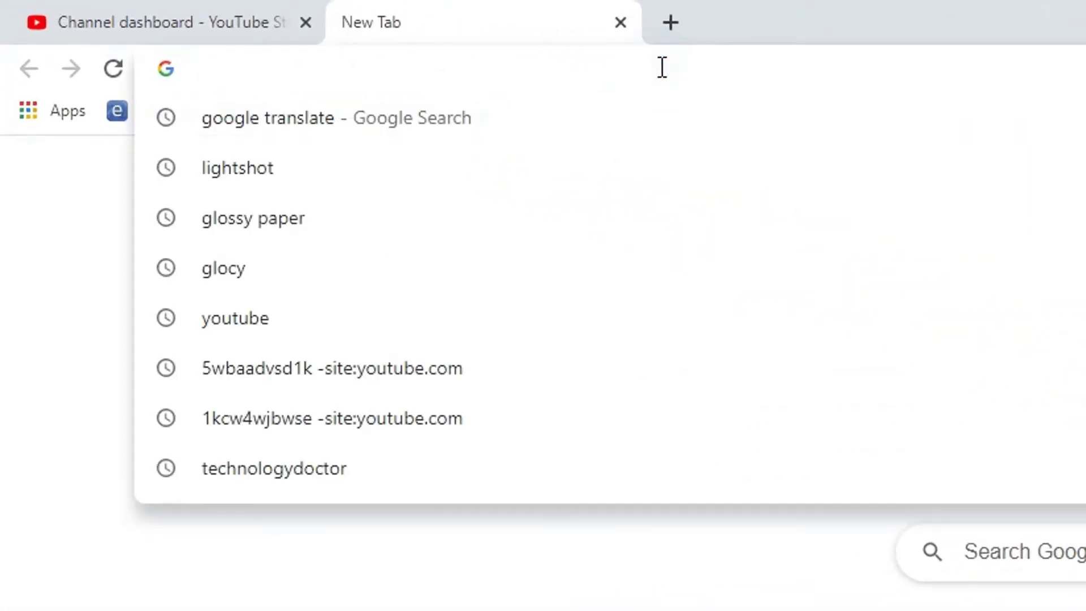
text(ligh)
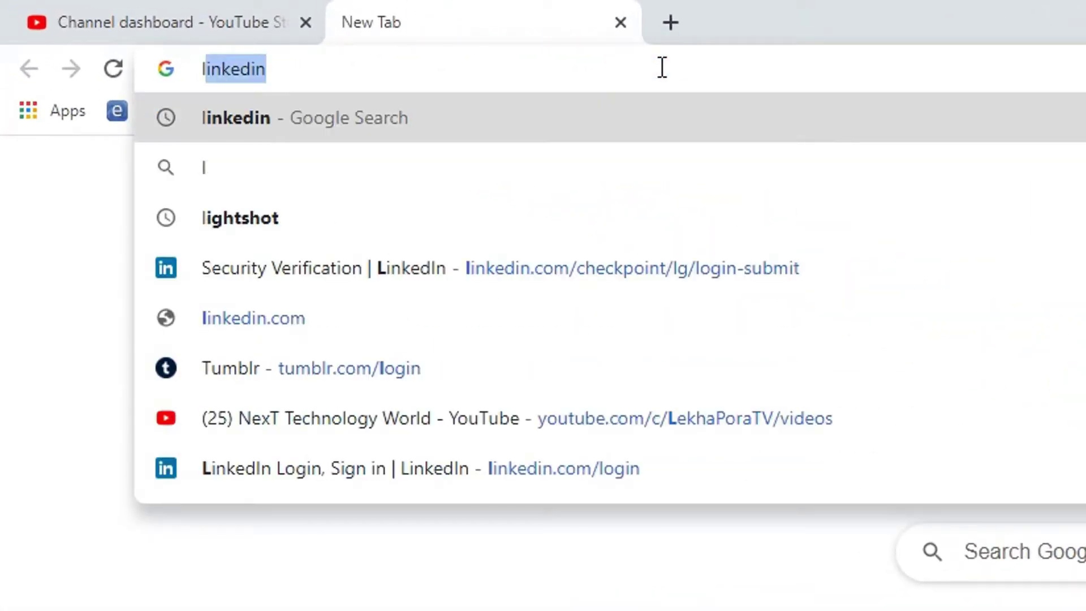
text(t)
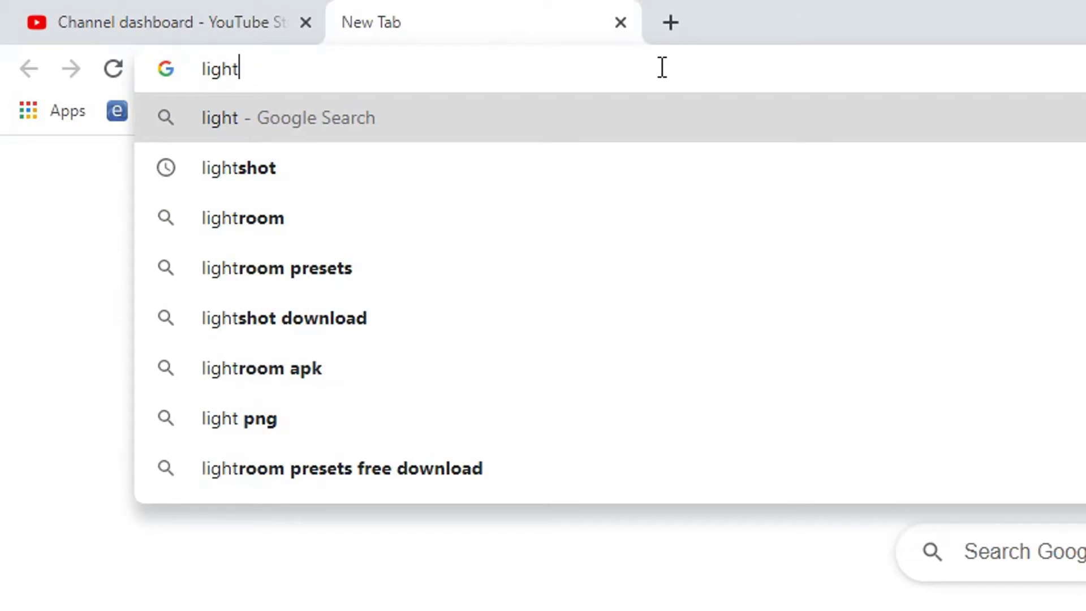
text(shot)
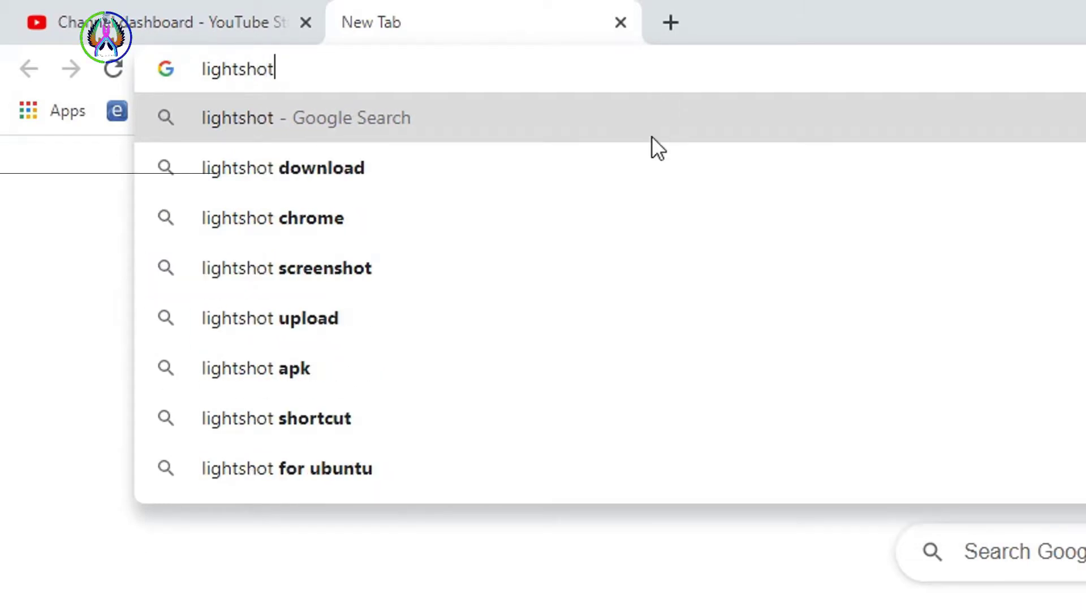
click(521, 186)
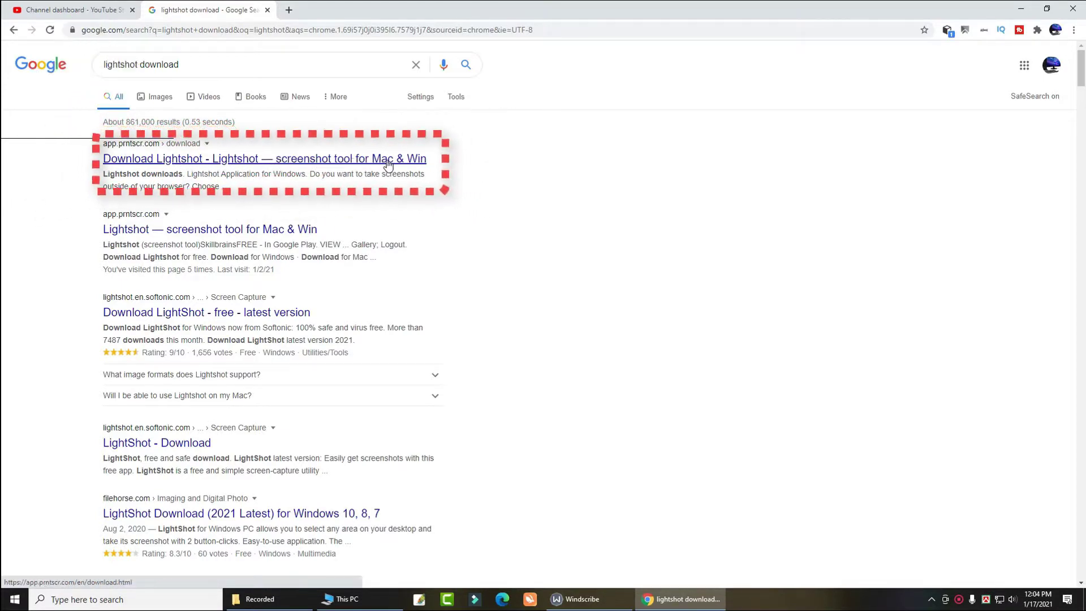
Open the app.prntscr.com download page and download the Lightshot installer for Windows.
click(296, 162)
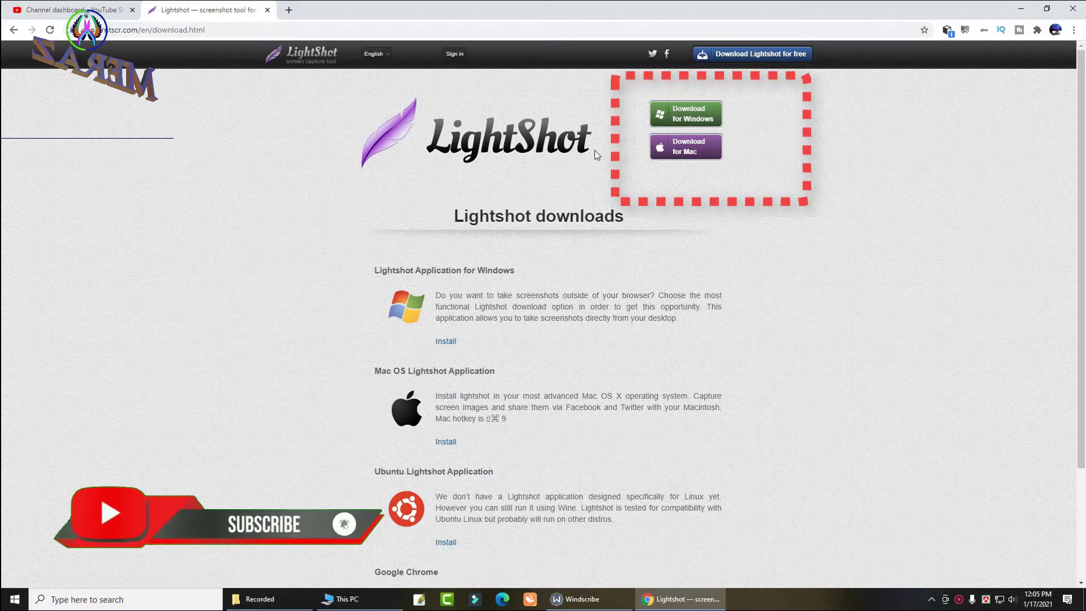
click(690, 118)
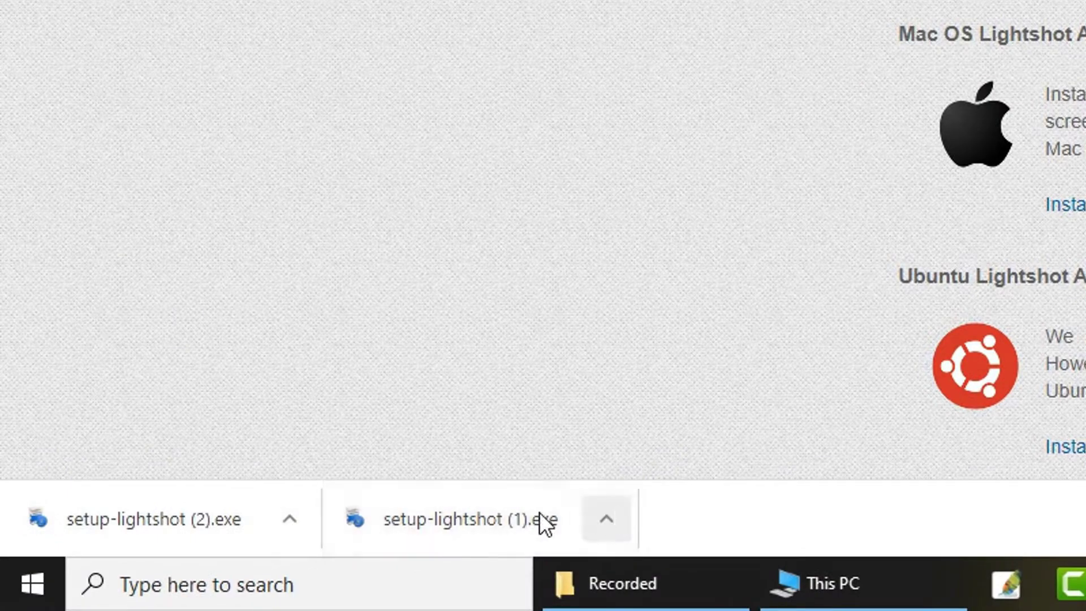
Show the downloaded installer in the Downloads folder and run setup-lightshot (1).
click(619, 520)
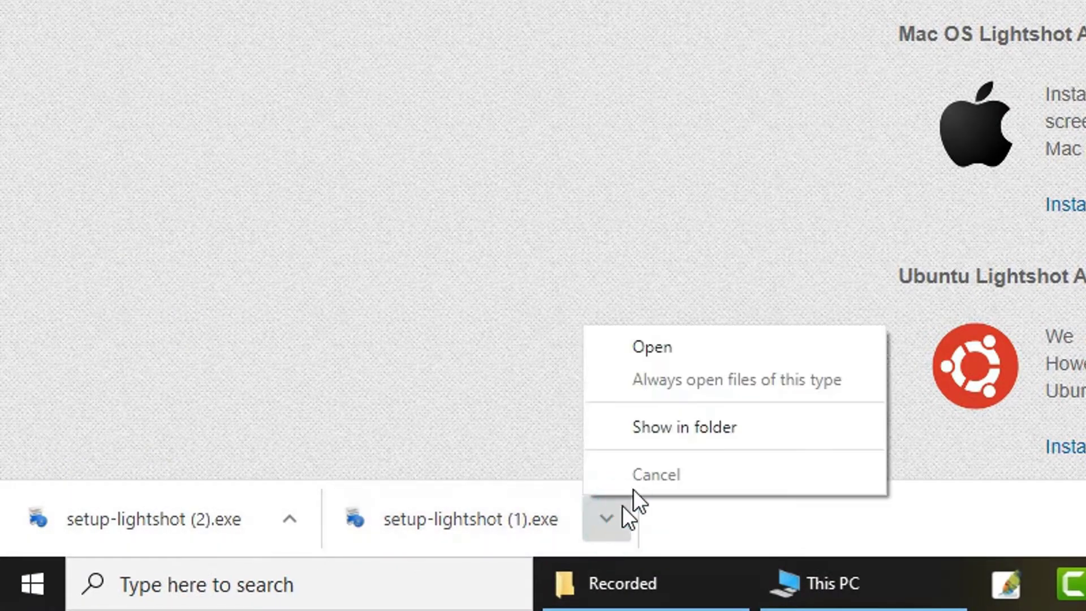
click(669, 433)
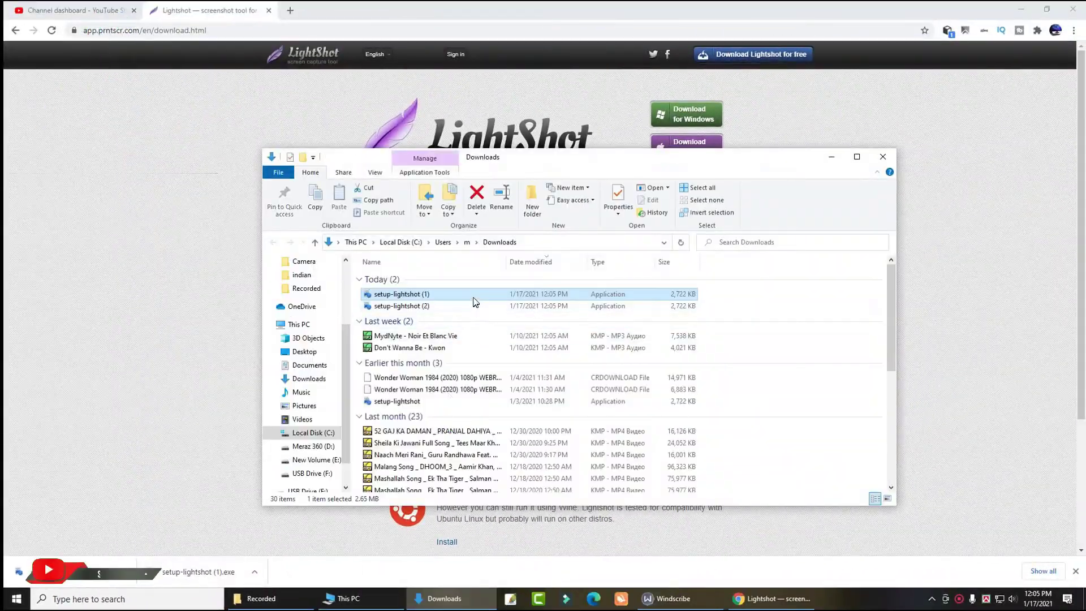
mouse_move(378, 295)
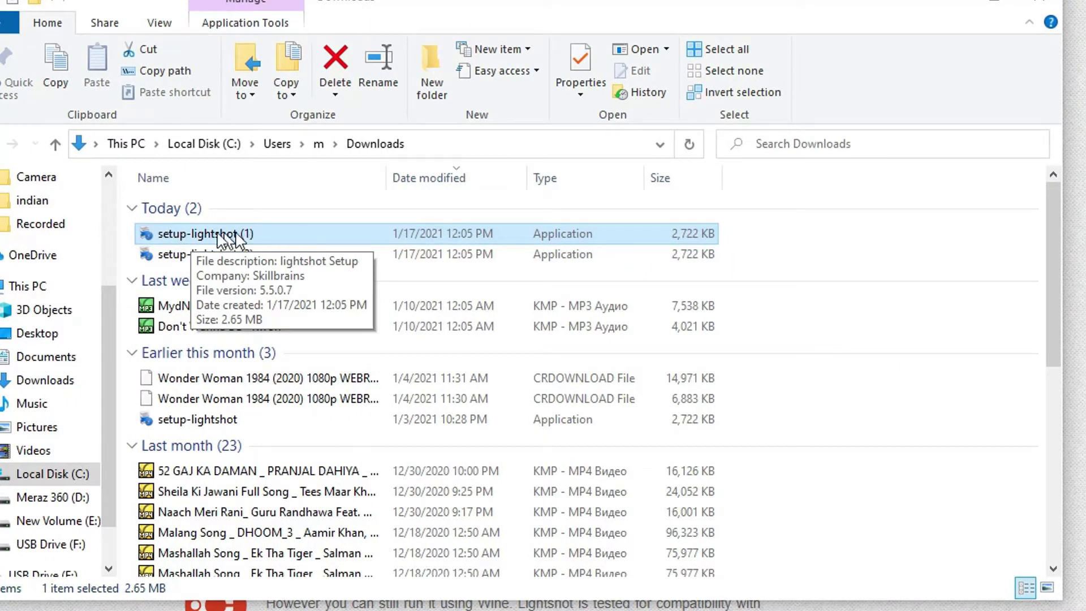
double_click(264, 235)
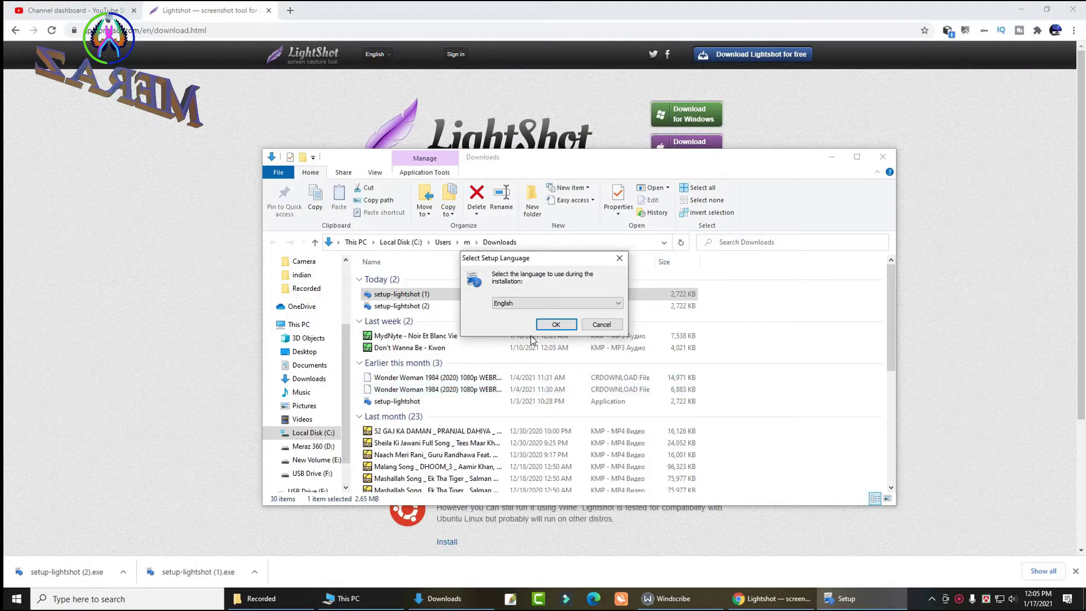
Keep English as the Lightshot setup language and confirm it.
click(620, 307)
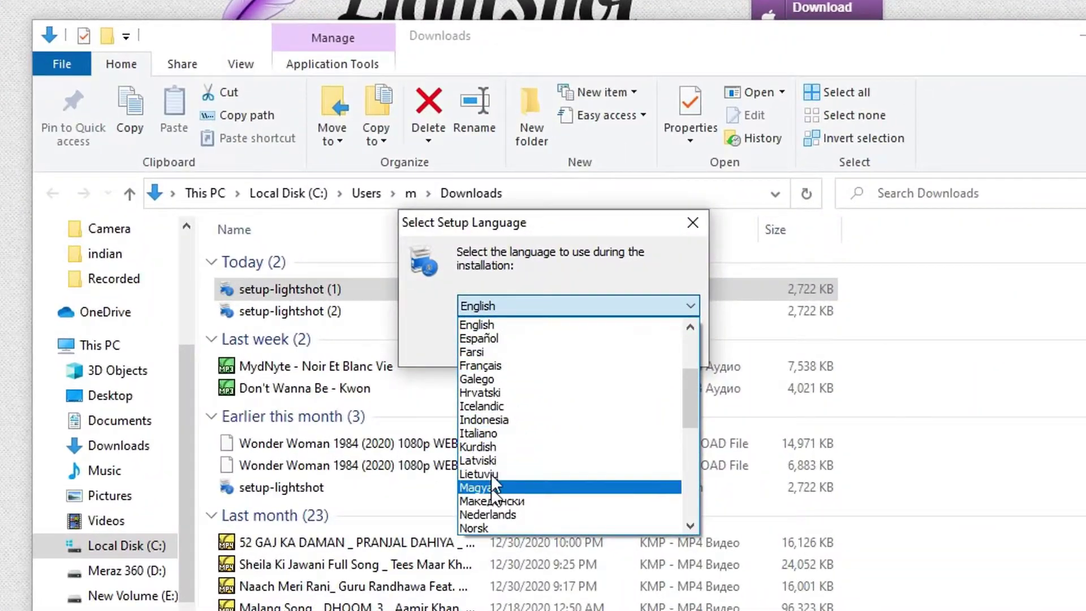
click(506, 325)
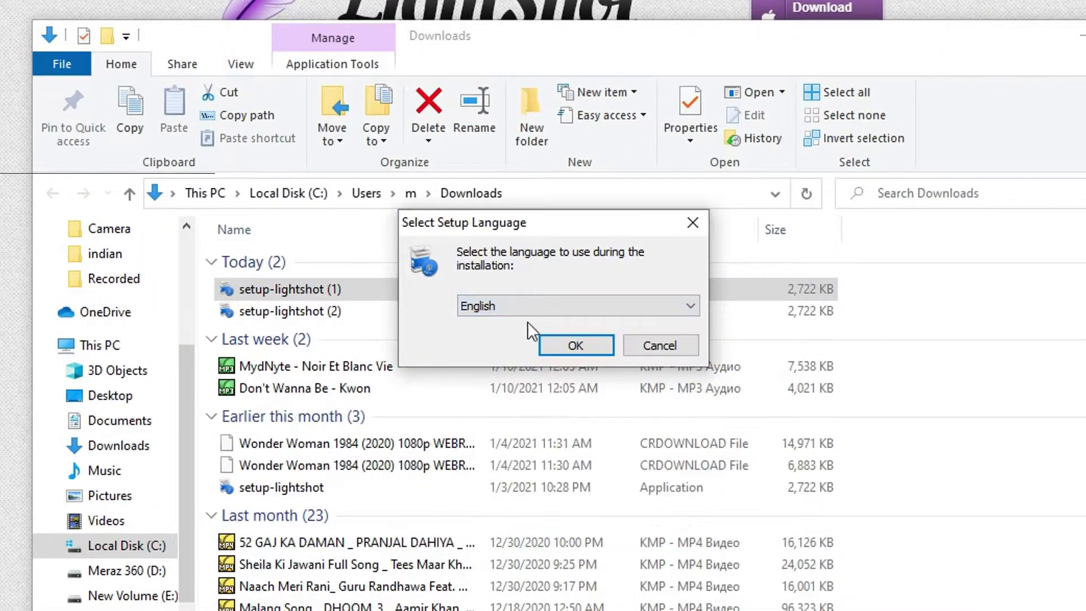
click(575, 346)
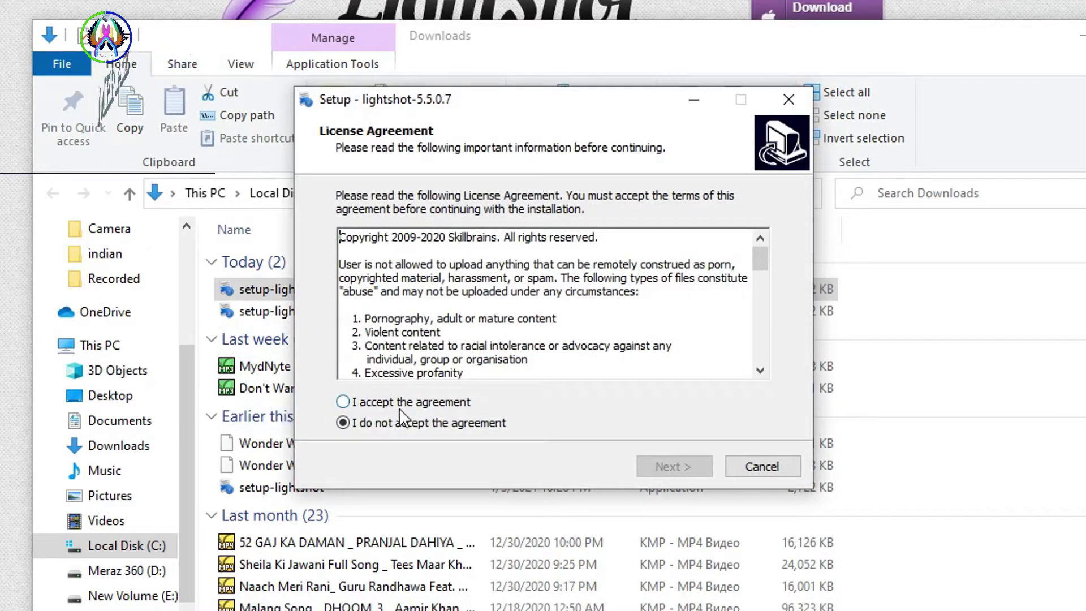
Accept the license, finish installing Lightshot 5.5.0.7, and close the Downloads folder window.
click(344, 402)
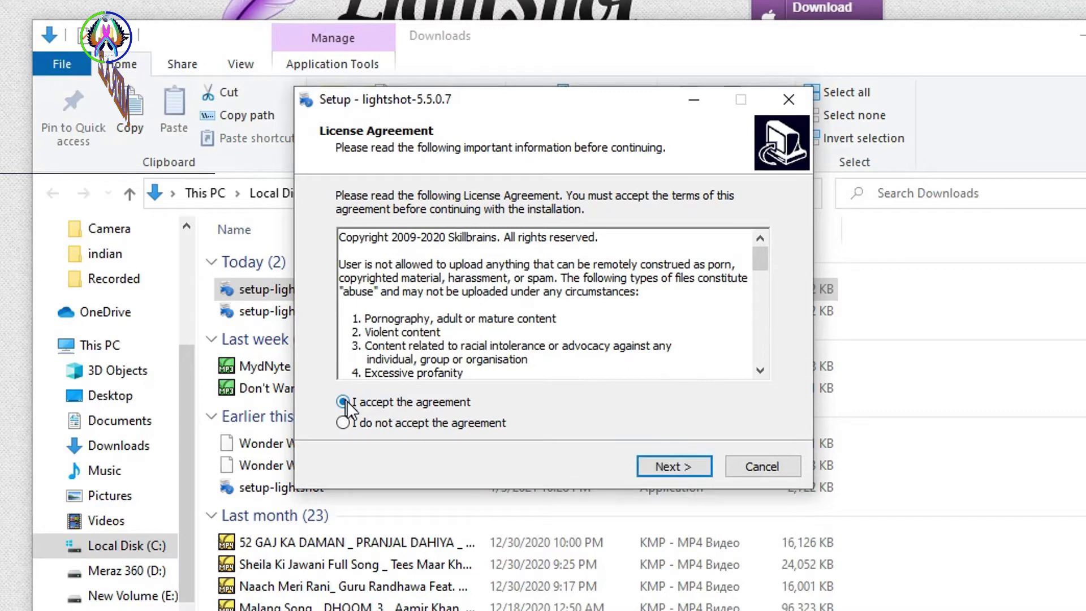
click(675, 468)
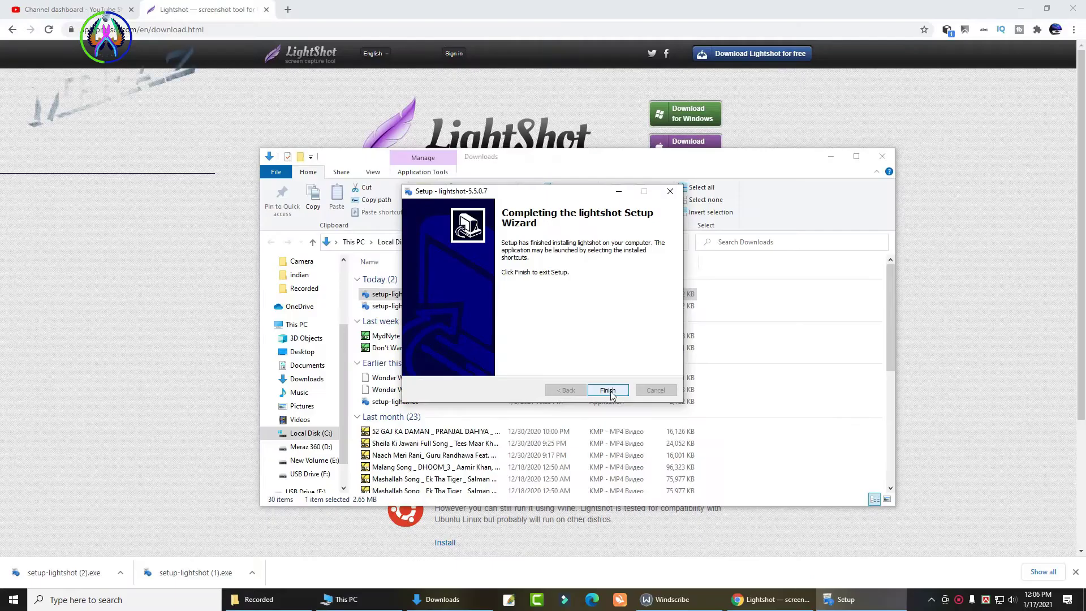
click(608, 391)
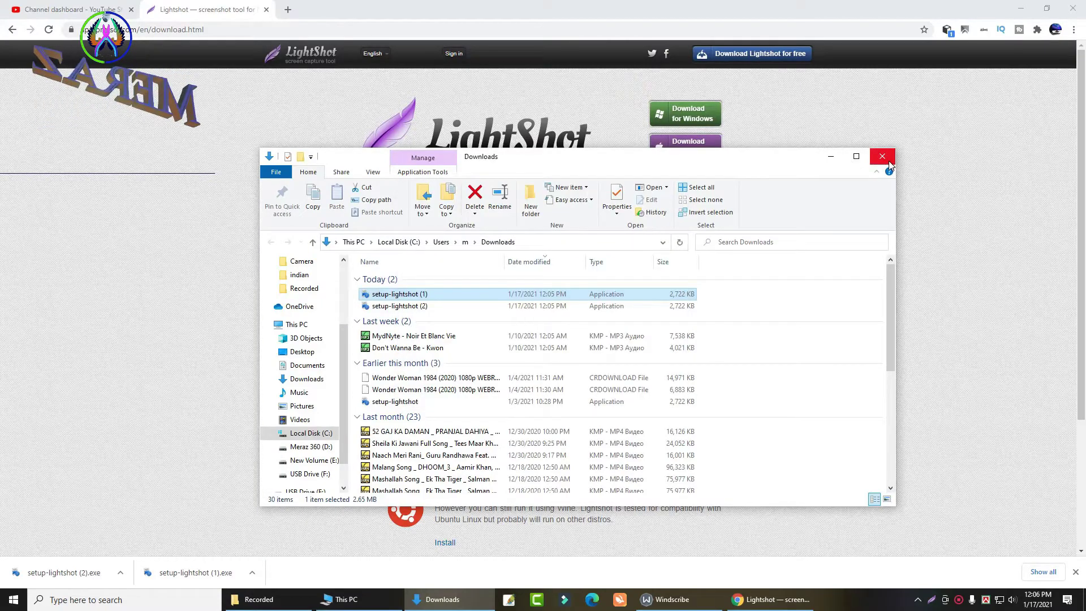
click(884, 157)
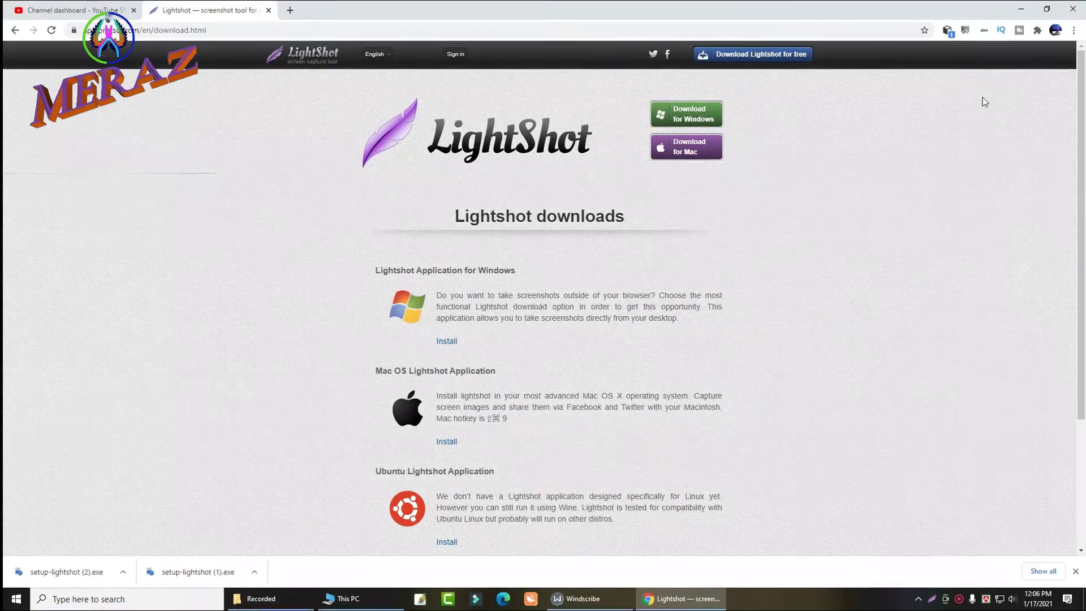
Minimise Chrome, open Options from the Lightshot tray icon, and move the dialog right.
click(1021, 9)
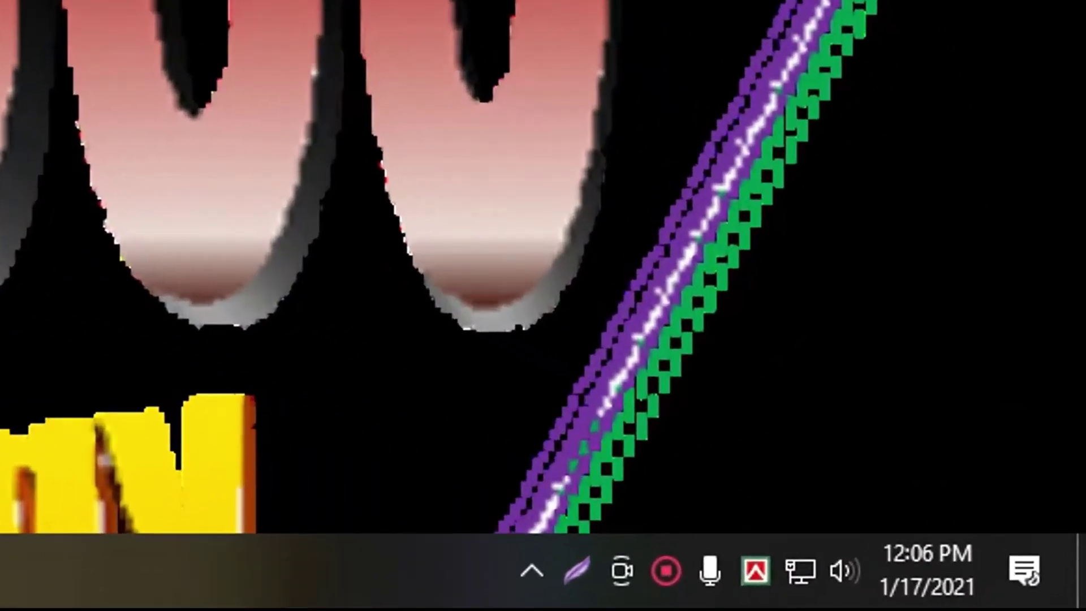
right_click(575, 571)
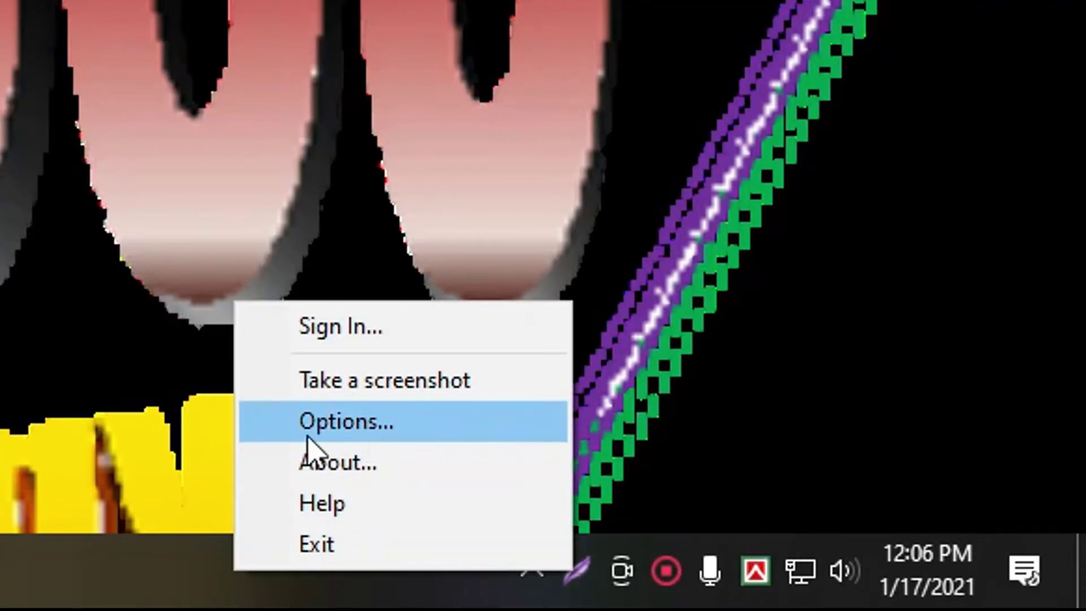
click(375, 435)
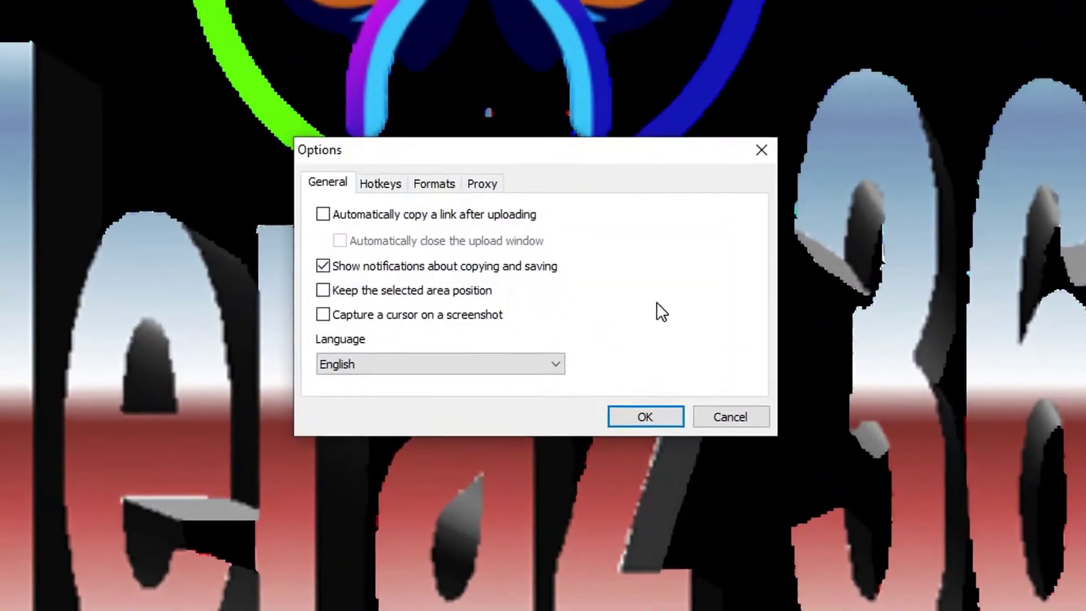
drag(533, 158, 627, 158)
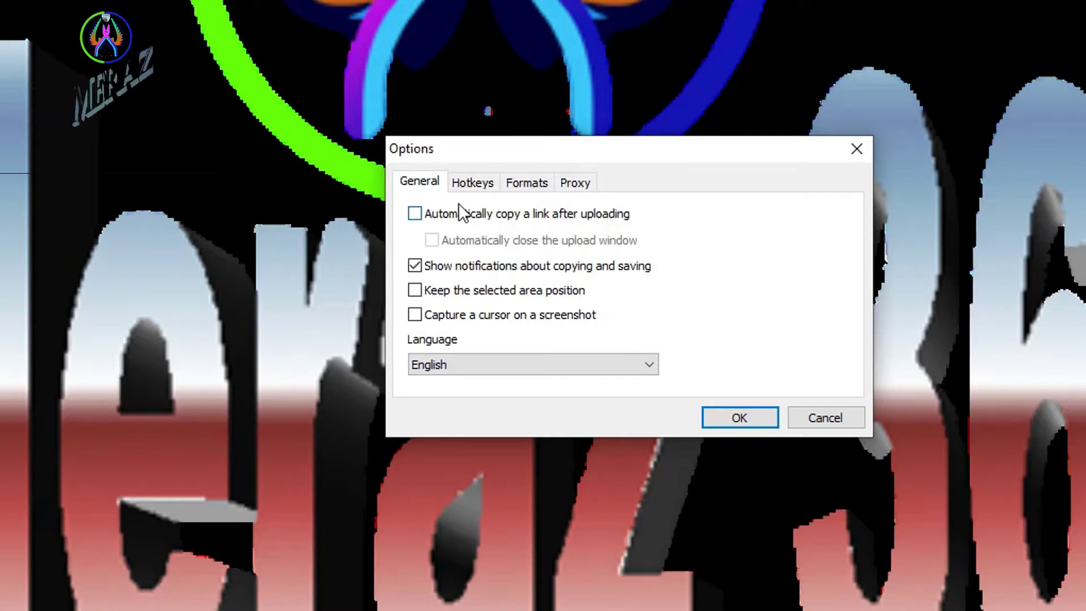
Check the Prnt Scrn and Shift + Prnt Scrn hotkeys, then close Options with OK.
click(475, 188)
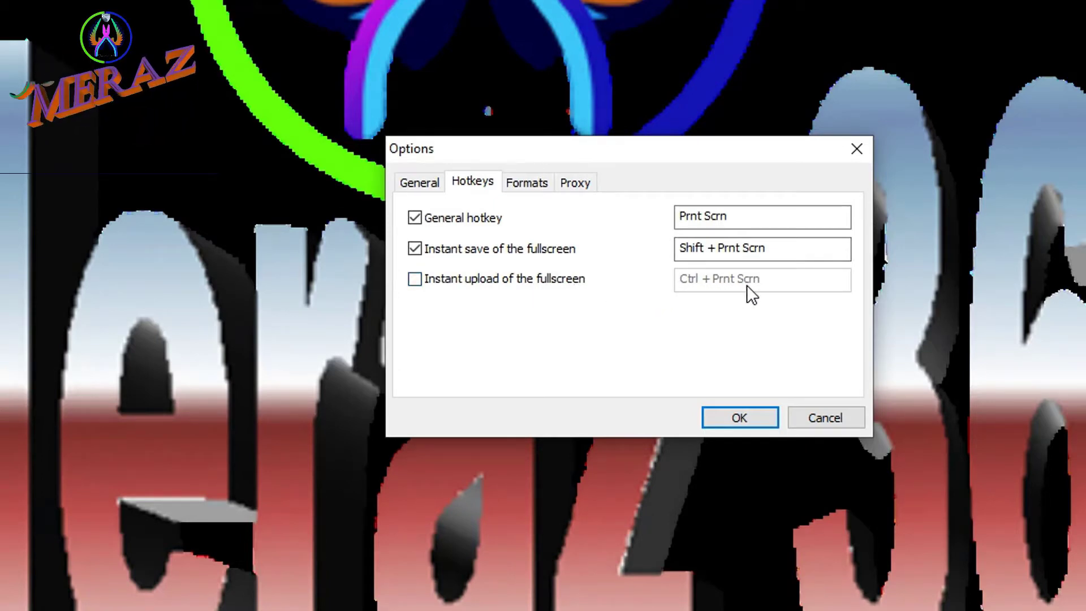
click(747, 419)
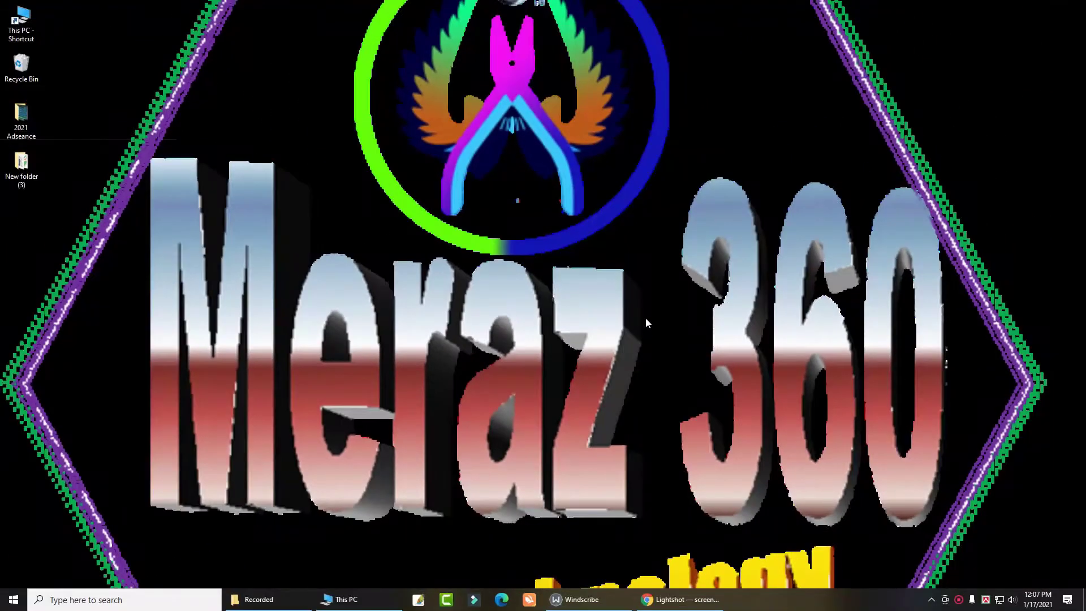
Capture the Meraz 360 wallpaper area and save it as JPEG Screenshot_4 on the Desktop.
key(Print)
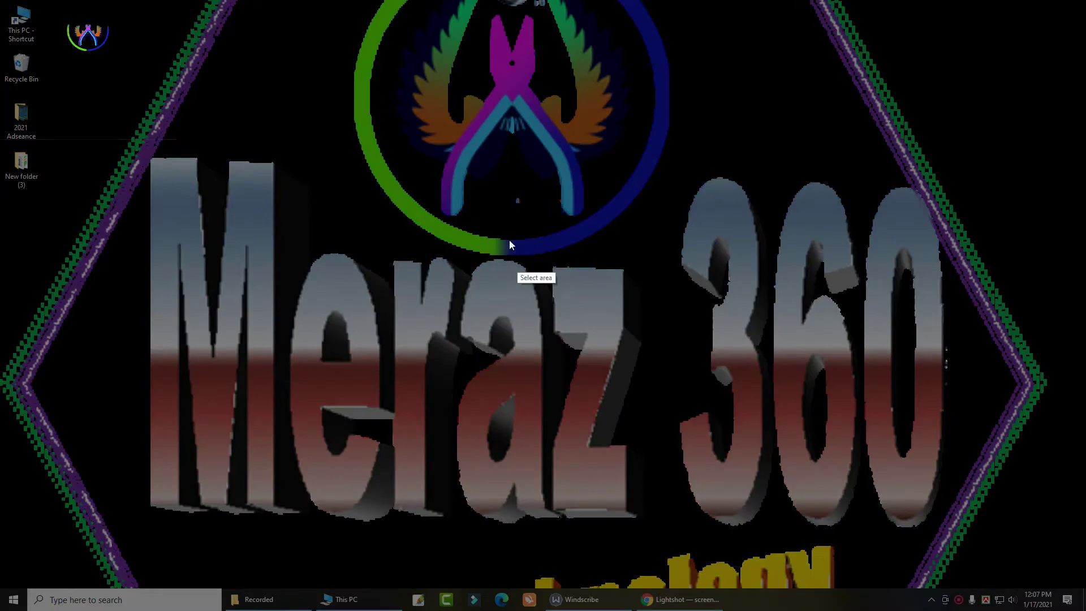
drag(248, 87, 970, 470)
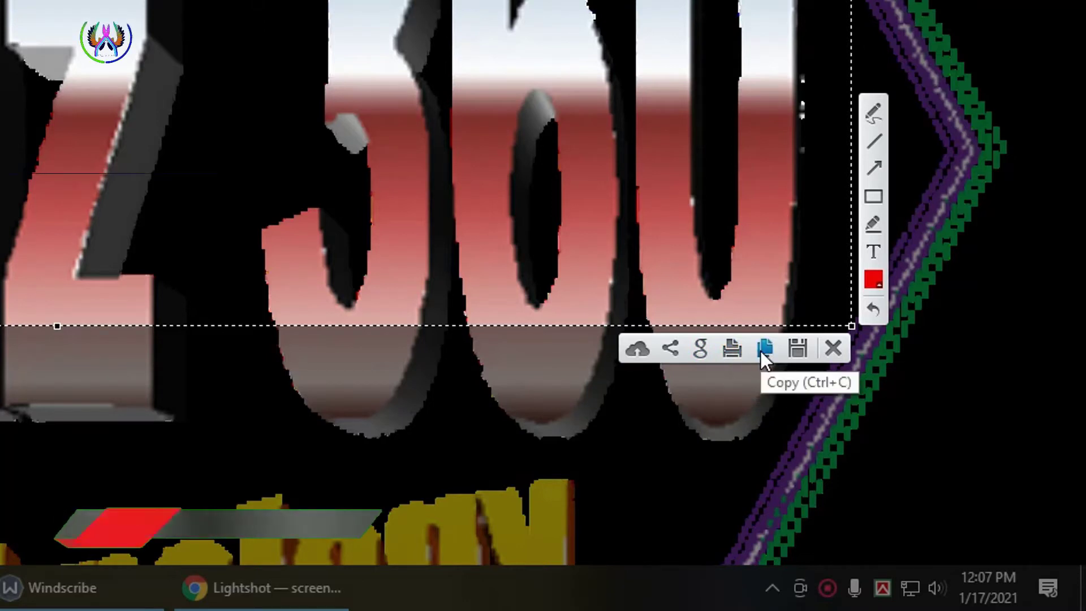
click(796, 353)
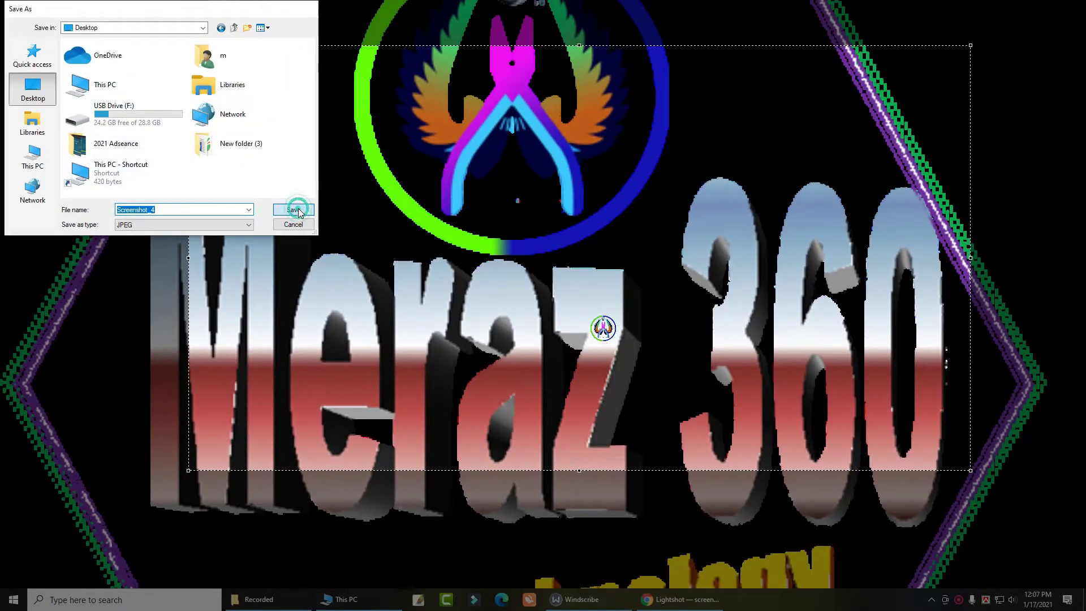
click(293, 210)
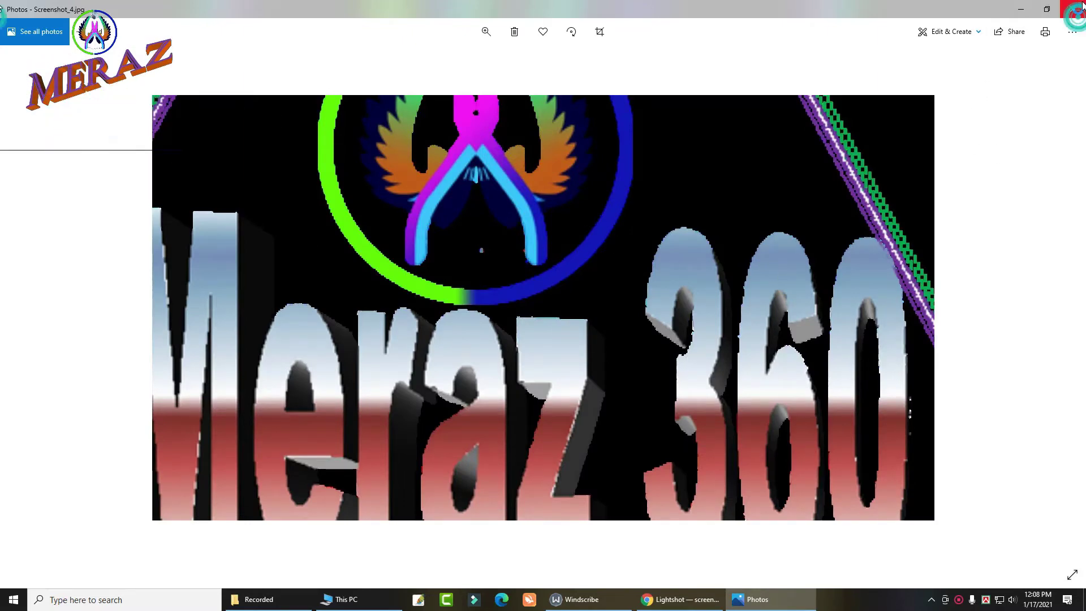
Close the Screenshot_4 view, open Screenshot_1 from the desktop, then close it.
click(1074, 9)
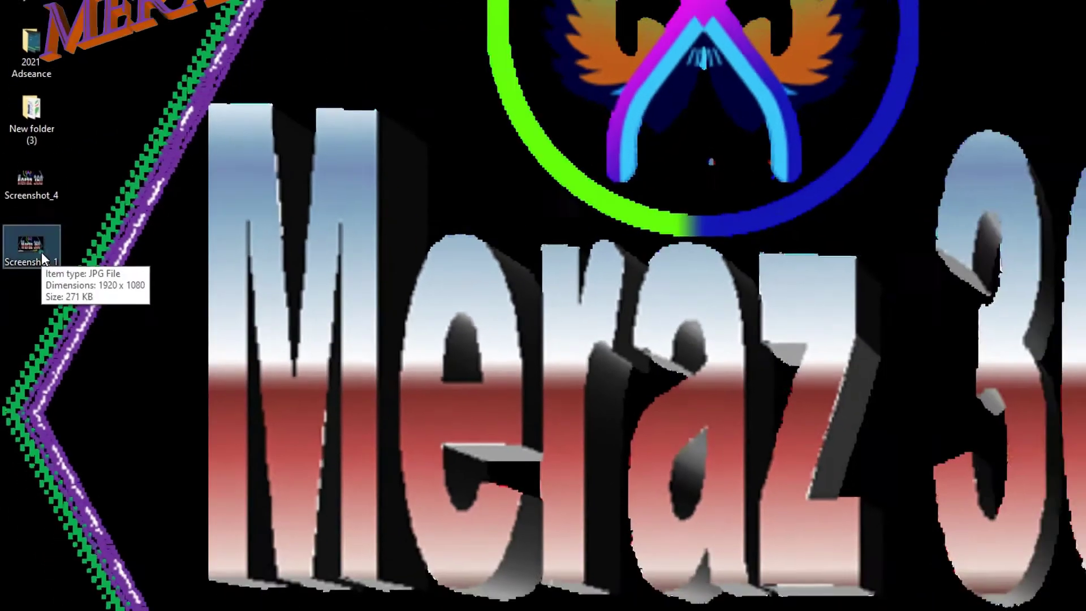
double_click(42, 252)
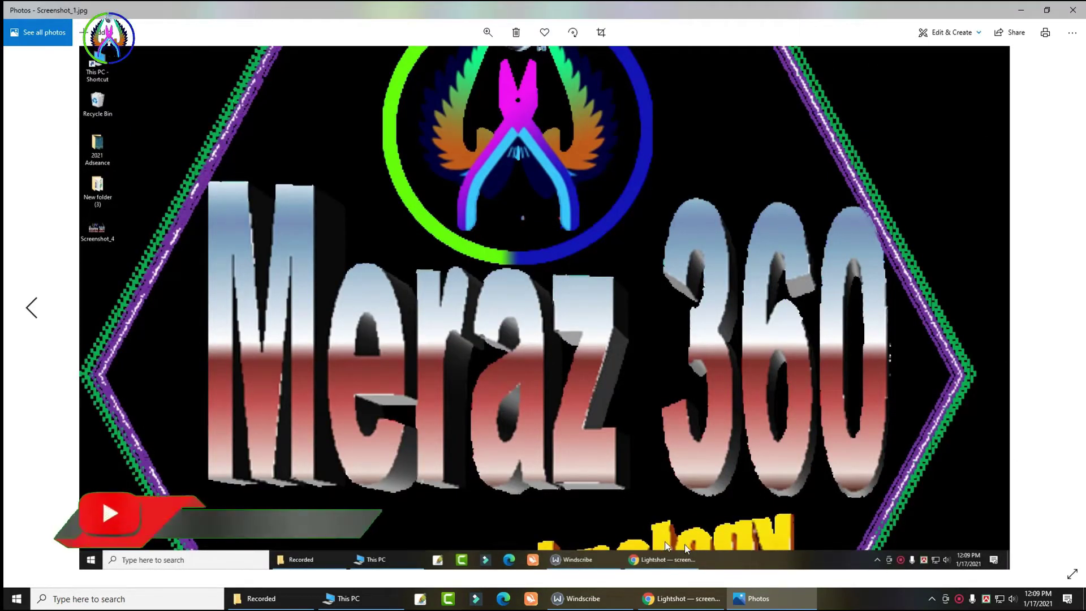
click(1073, 10)
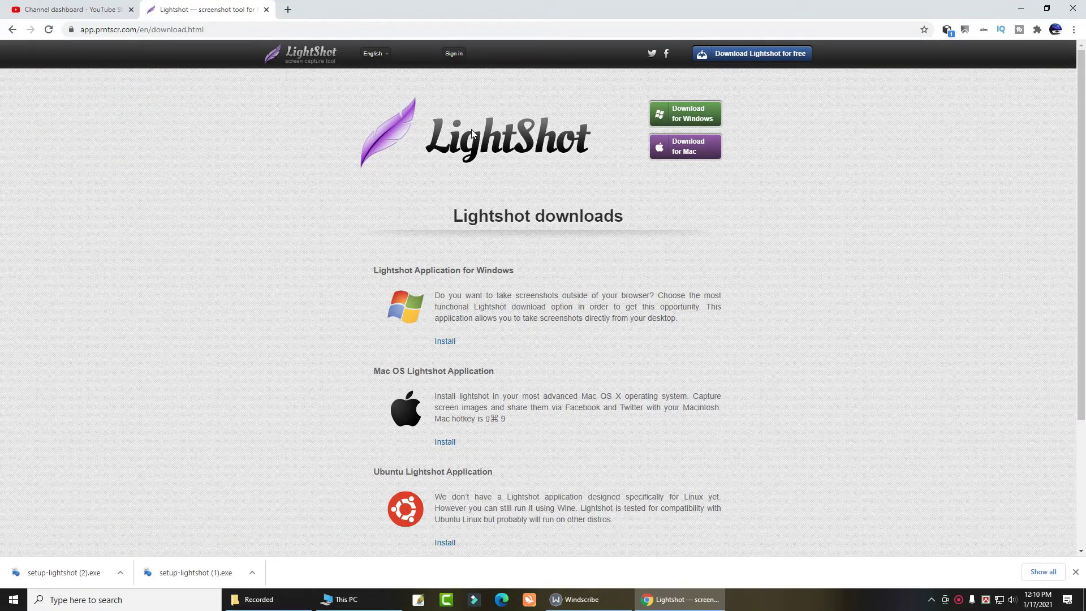
key(Print)
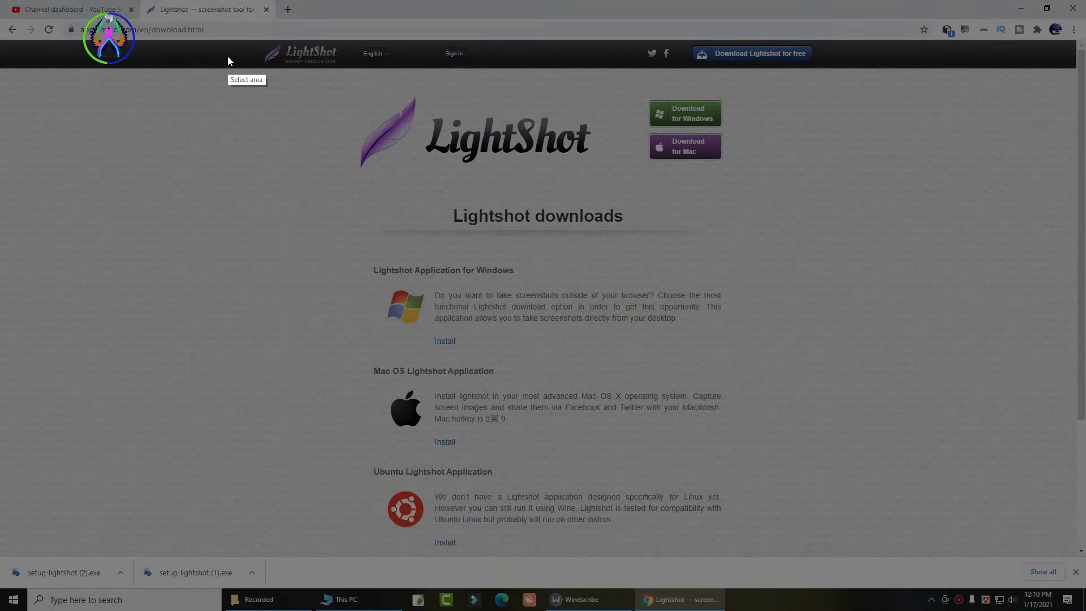
drag(228, 56, 838, 394)
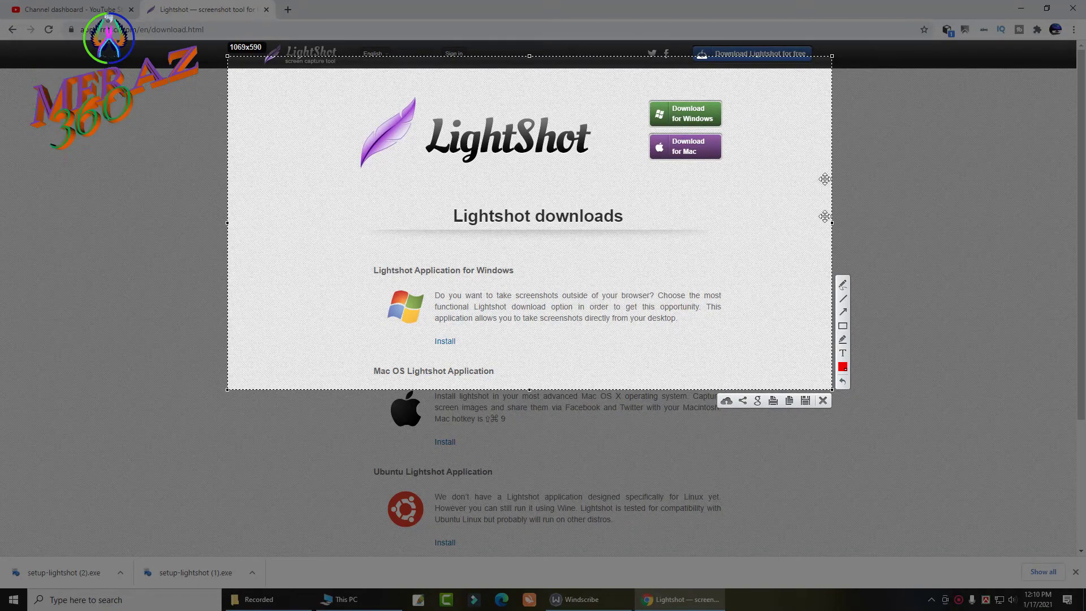
click(823, 402)
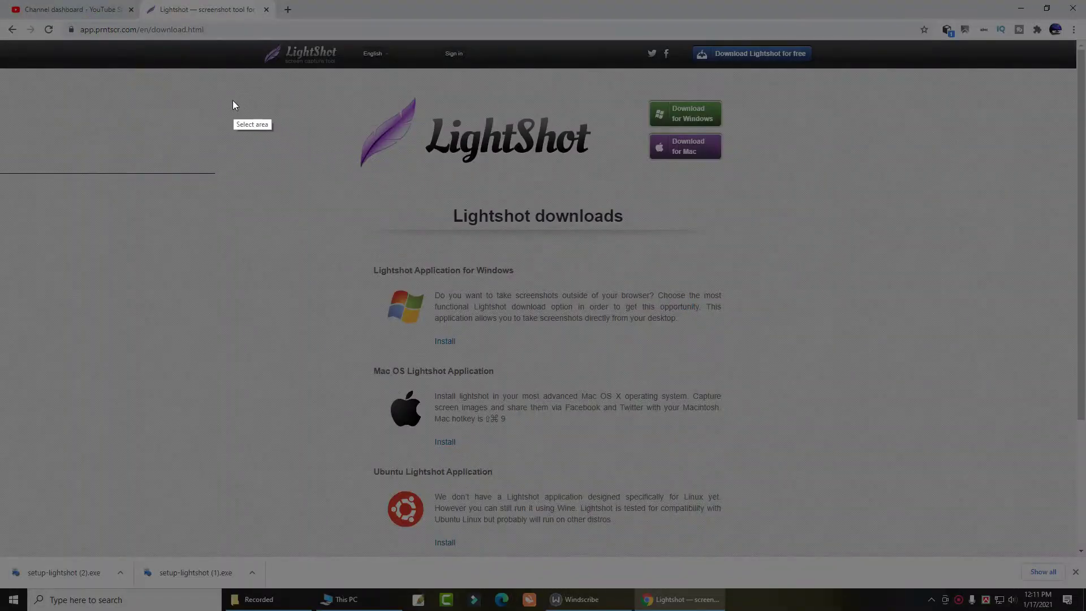
drag(233, 101, 990, 489)
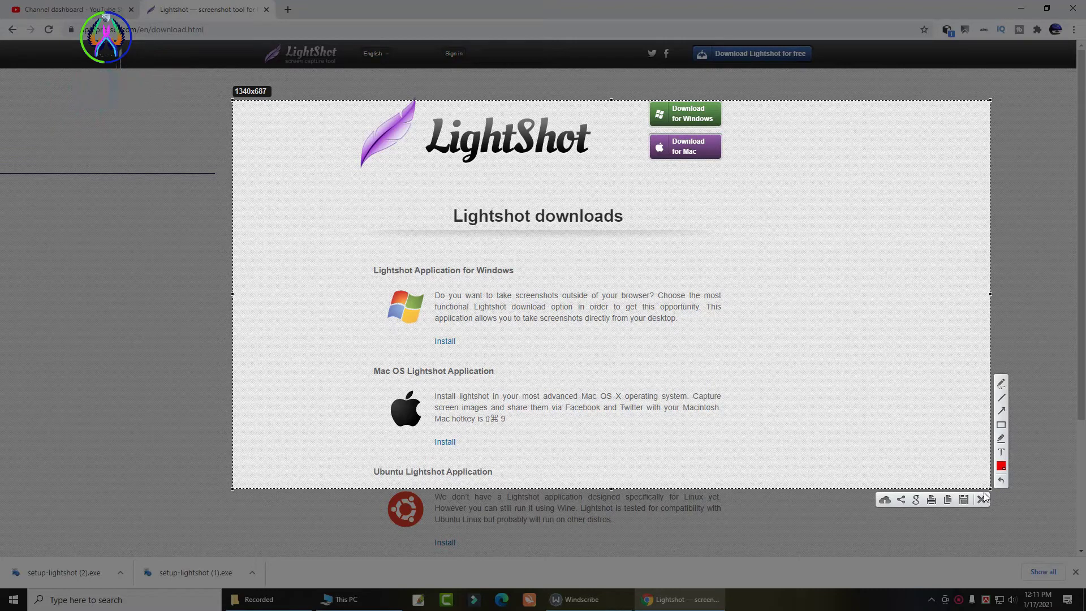
click(981, 499)
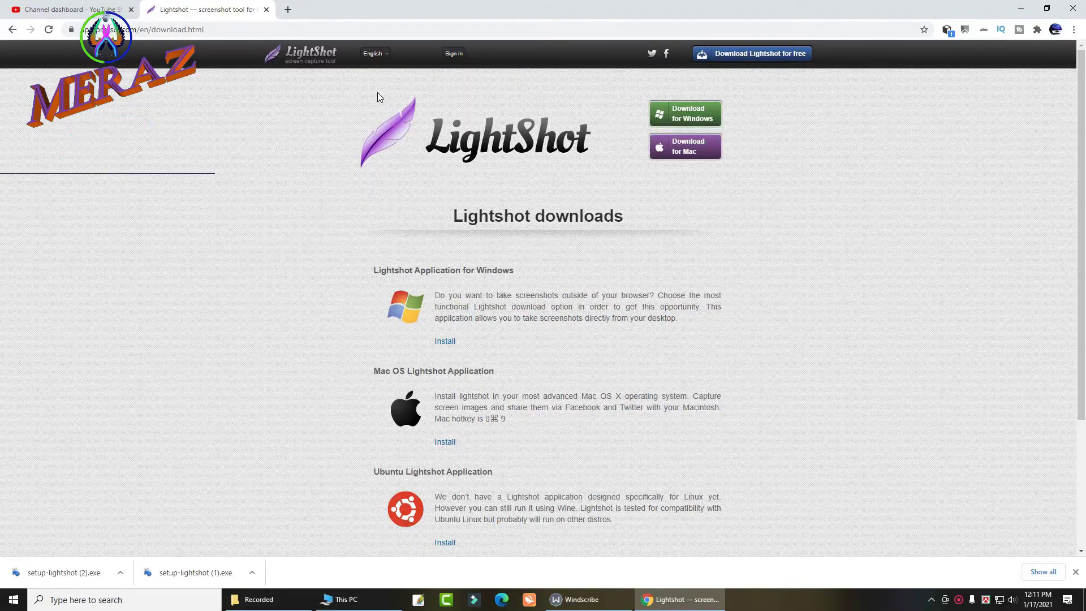
key(Print)
drag(342, 77, 736, 197)
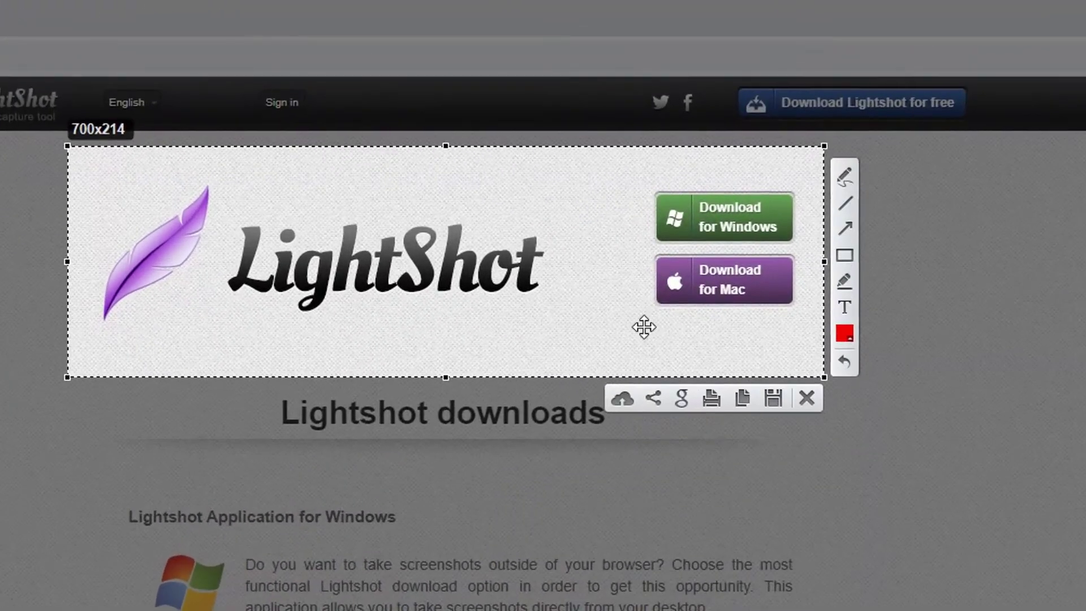
click(844, 256)
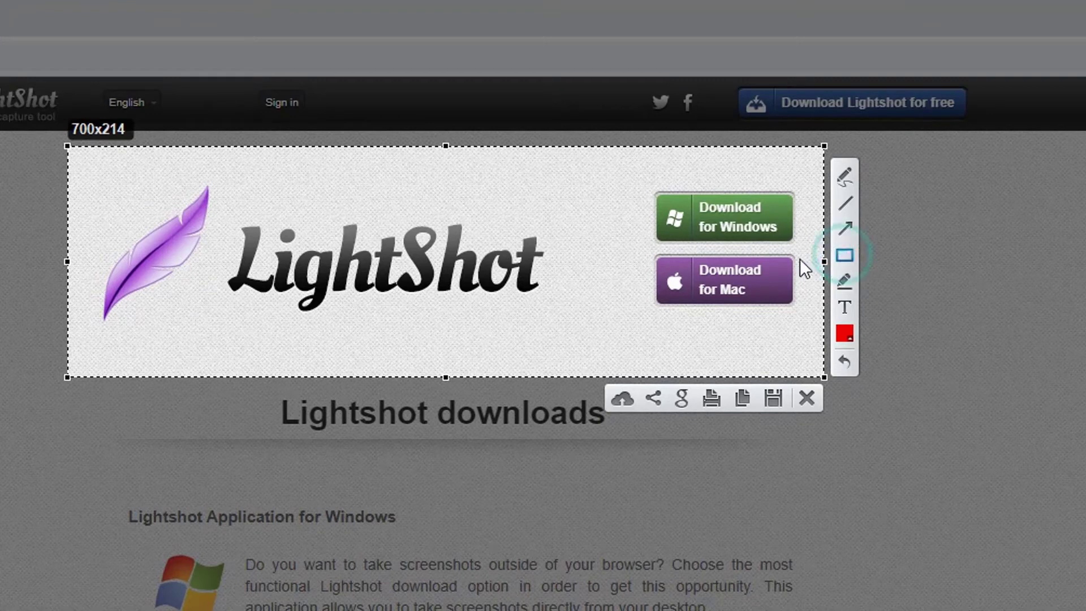
mouse_move(225, 192)
mouse_down()
mouse_move(281, 232)
mouse_move(558, 297)
mouse_move(560, 329)
mouse_up()
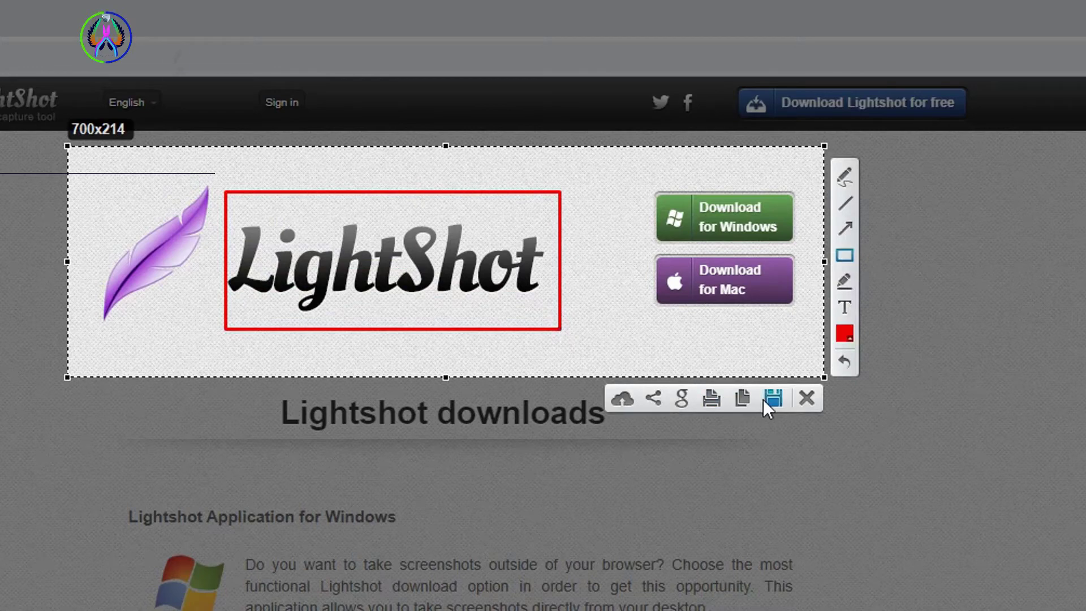
click(803, 402)
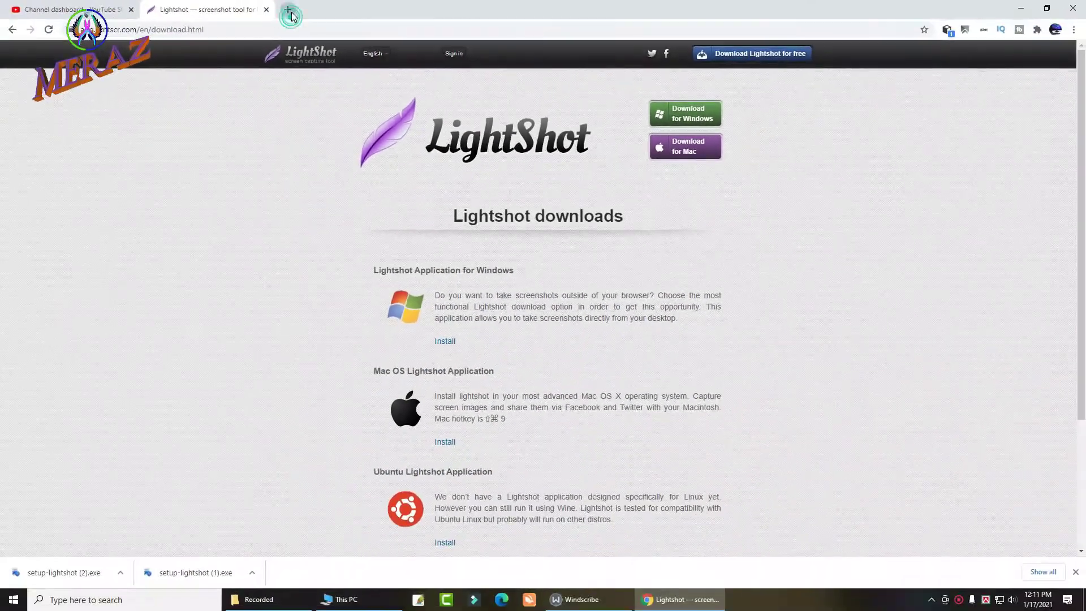
Open youtube.com in a new Chrome tab.
click(290, 11)
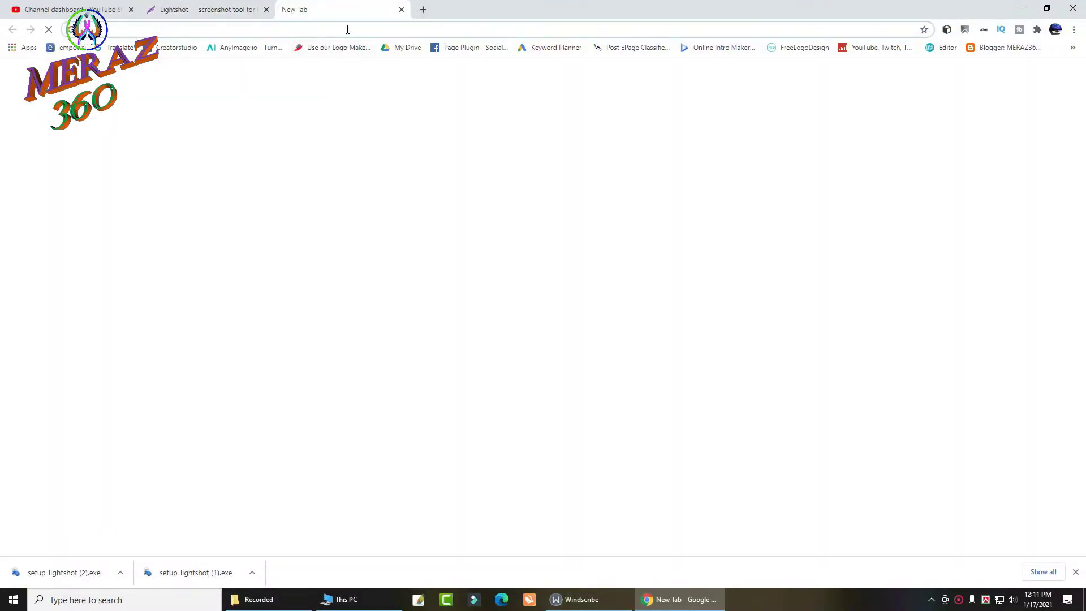
click(347, 29)
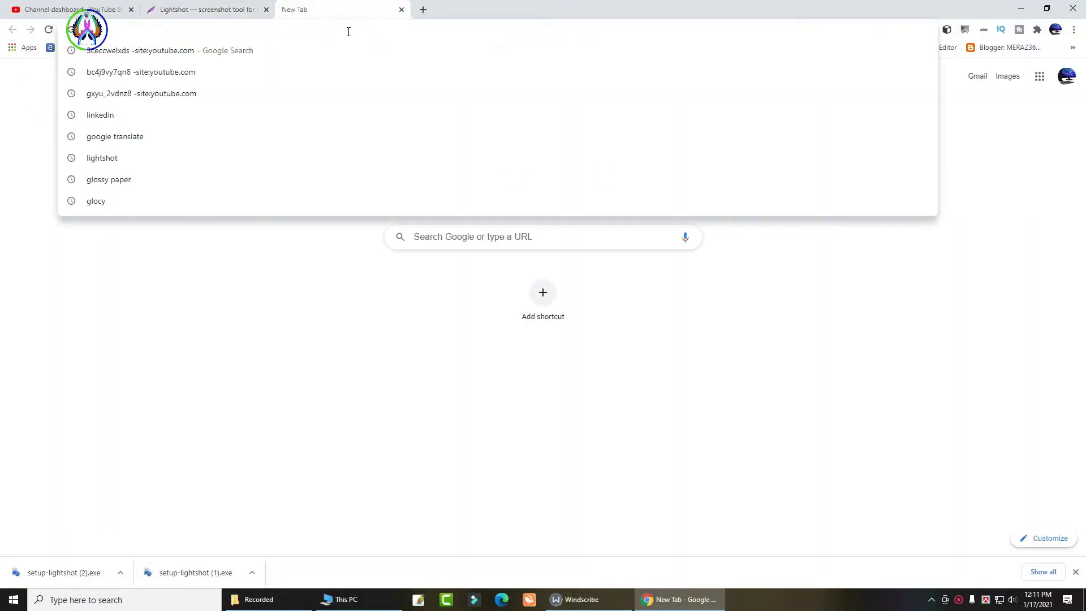
text(youtube.com)
key(Return)
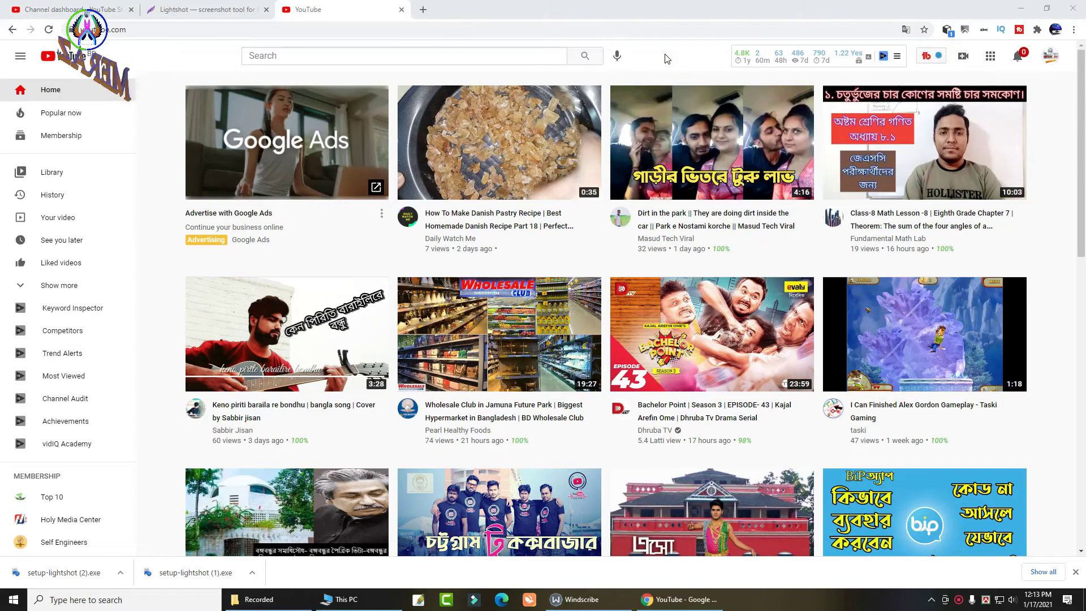
Capture the top row of YouTube videos, save it as Screenshot_2, and open it from the desktop.
key(Print)
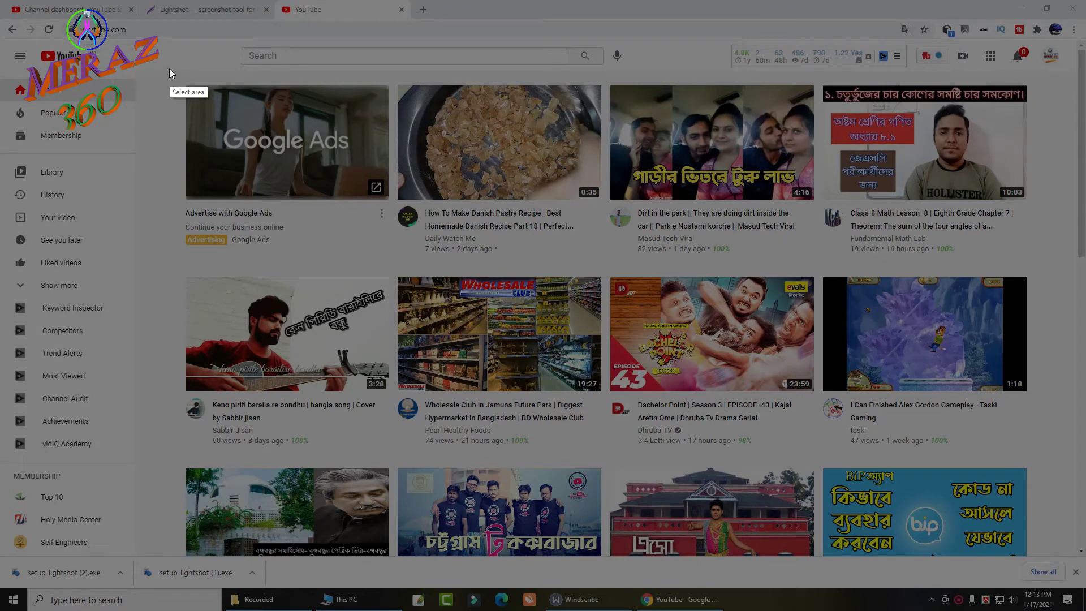
drag(168, 68, 1055, 278)
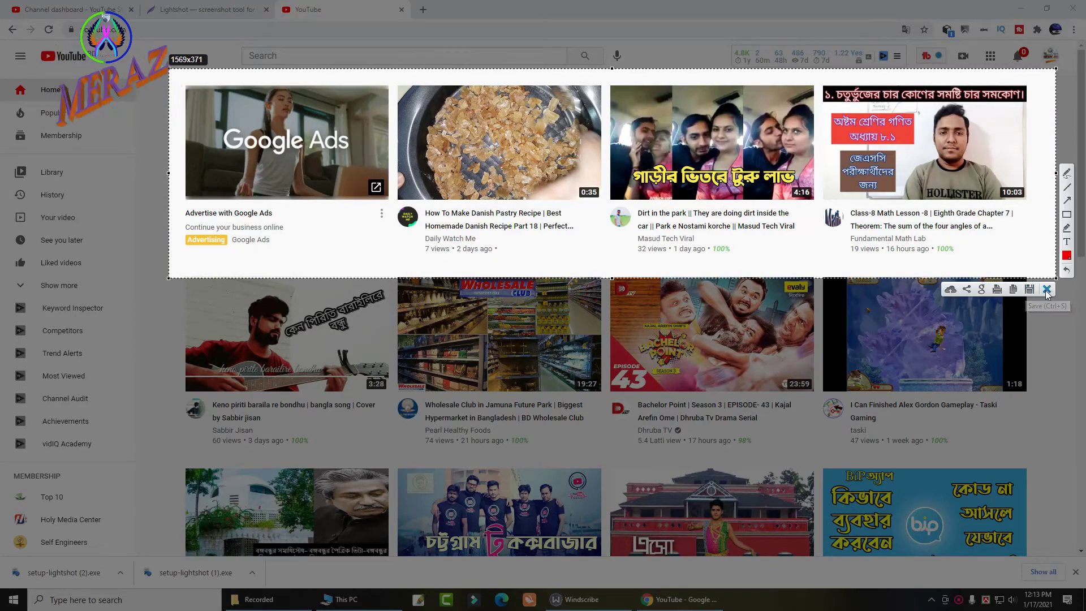
click(1047, 290)
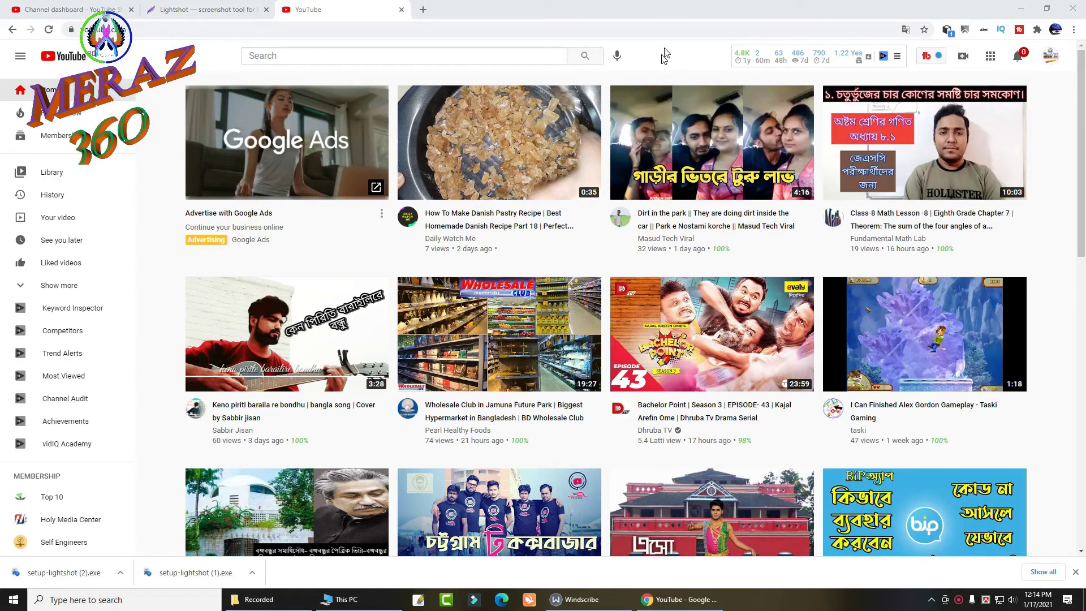
click(1023, 10)
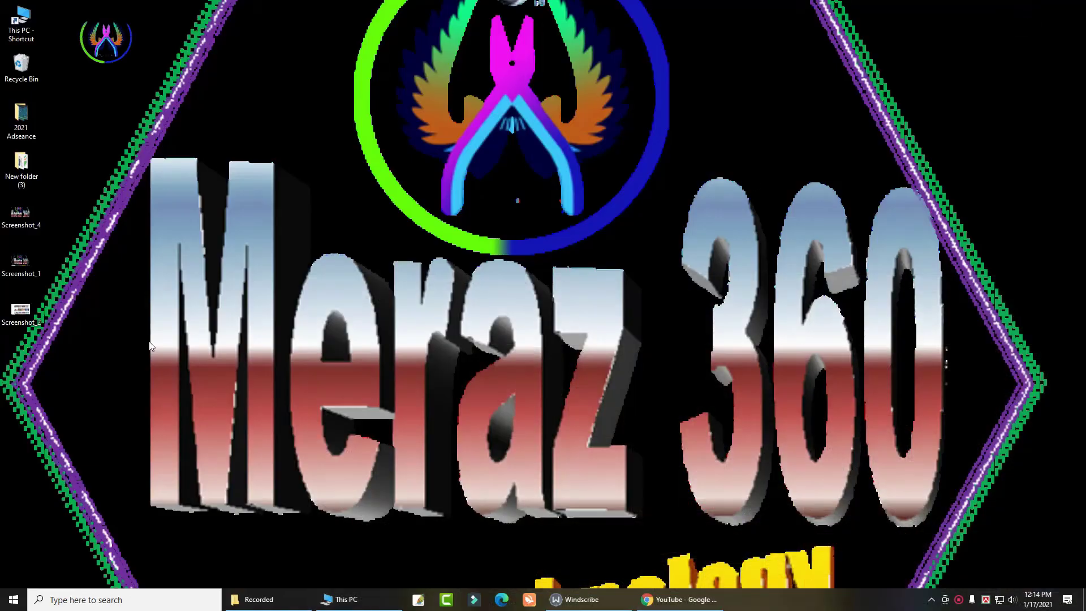
double_click(21, 319)
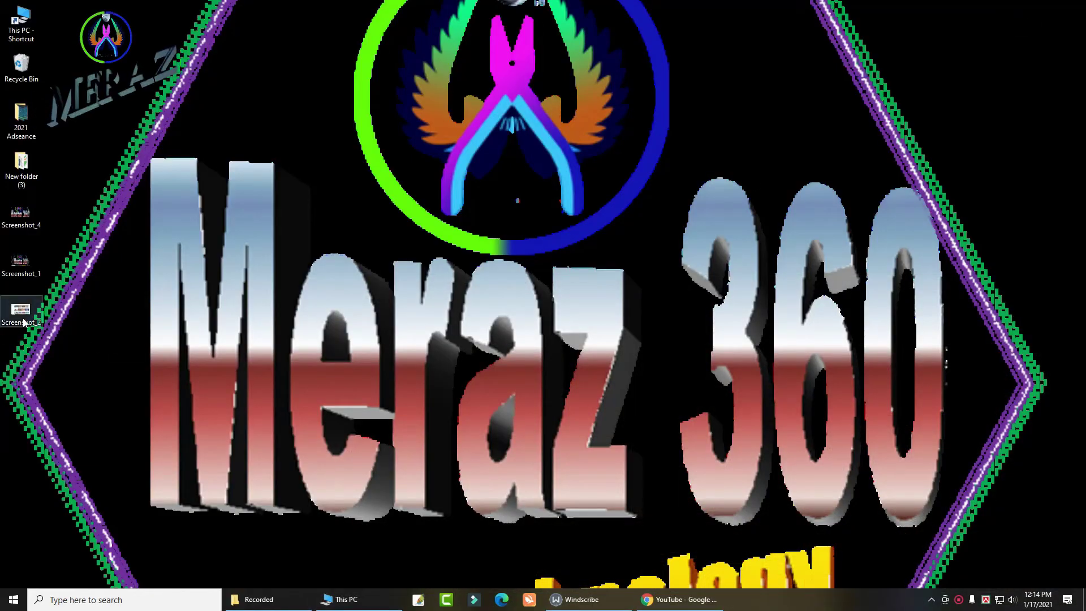